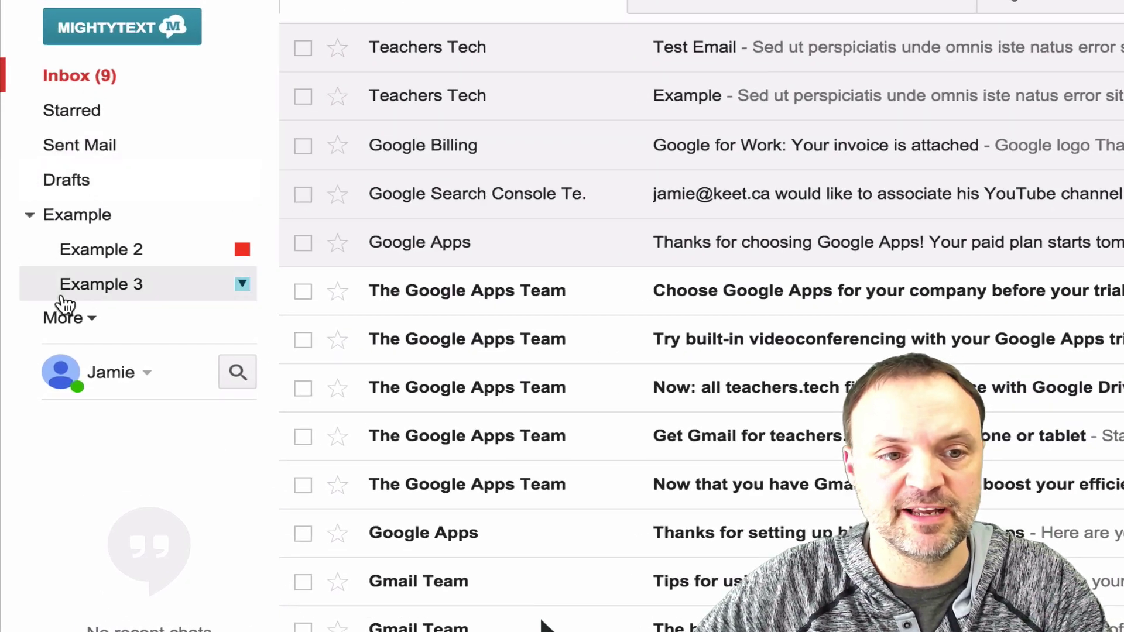
# Create a new label 'Example 4' nested under the Example parent label
pyautogui.click(94, 318)
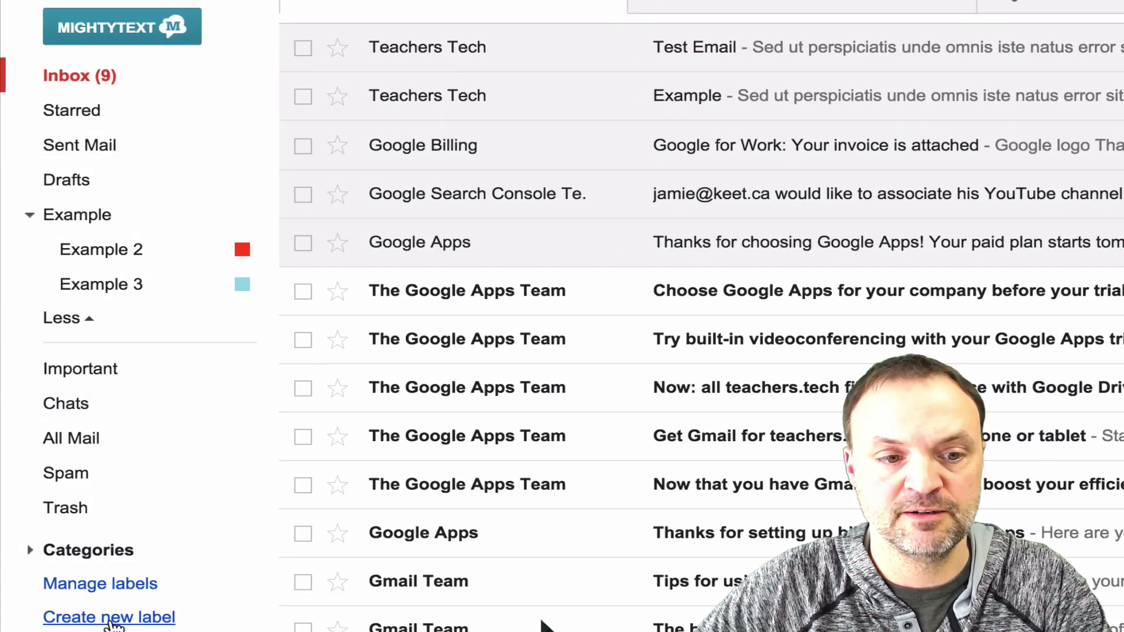
pyautogui.click(110, 620)
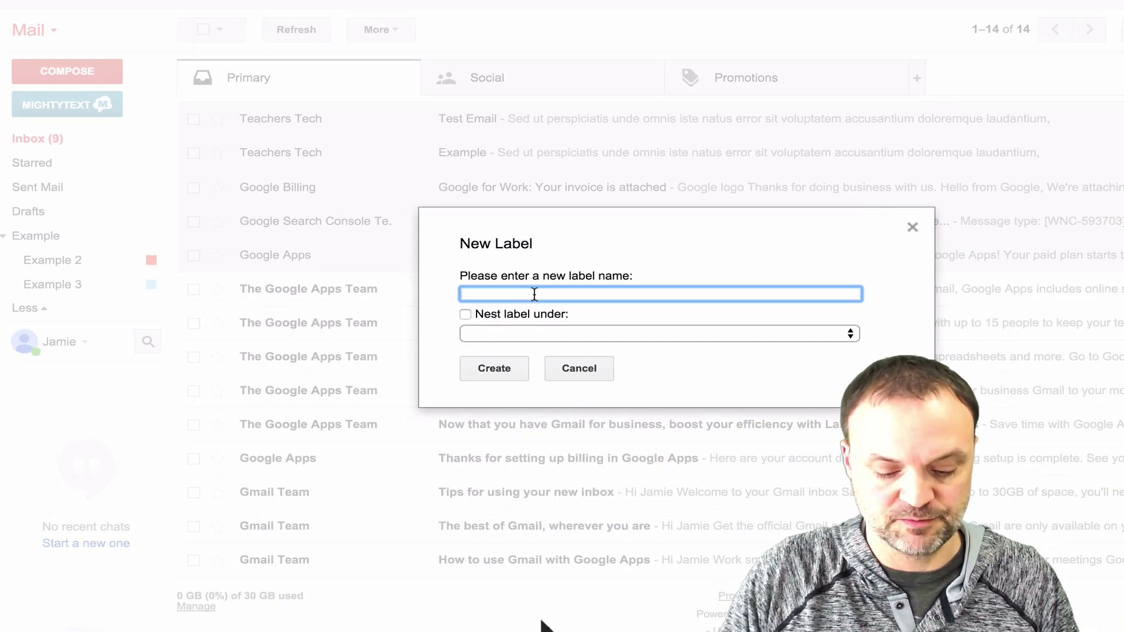
pyautogui.write('Example ')
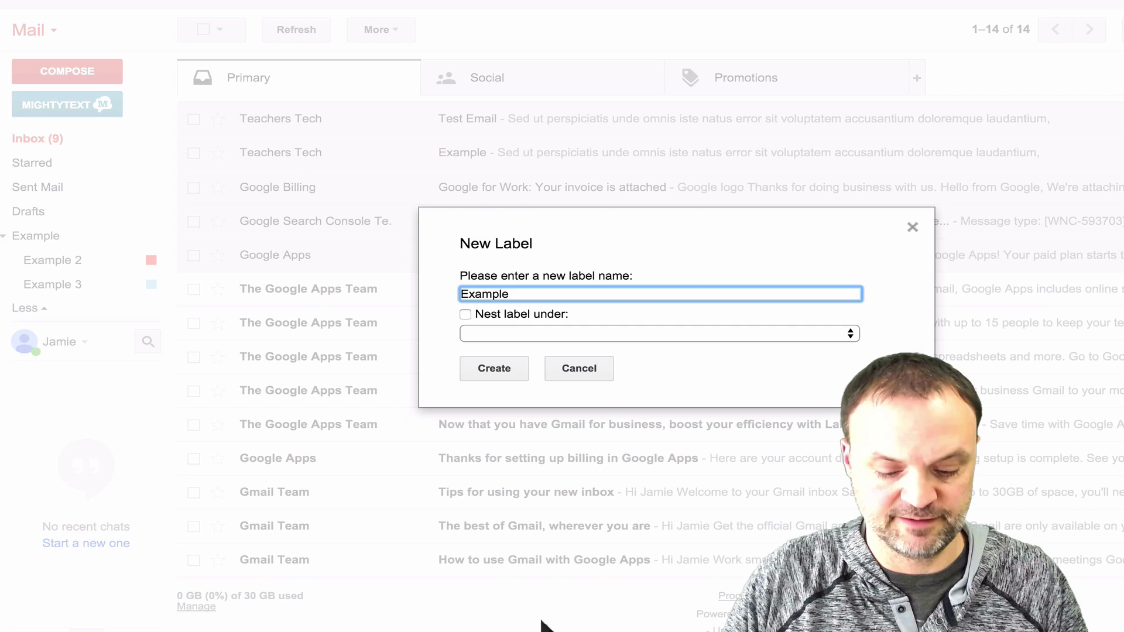
pyautogui.write('4')
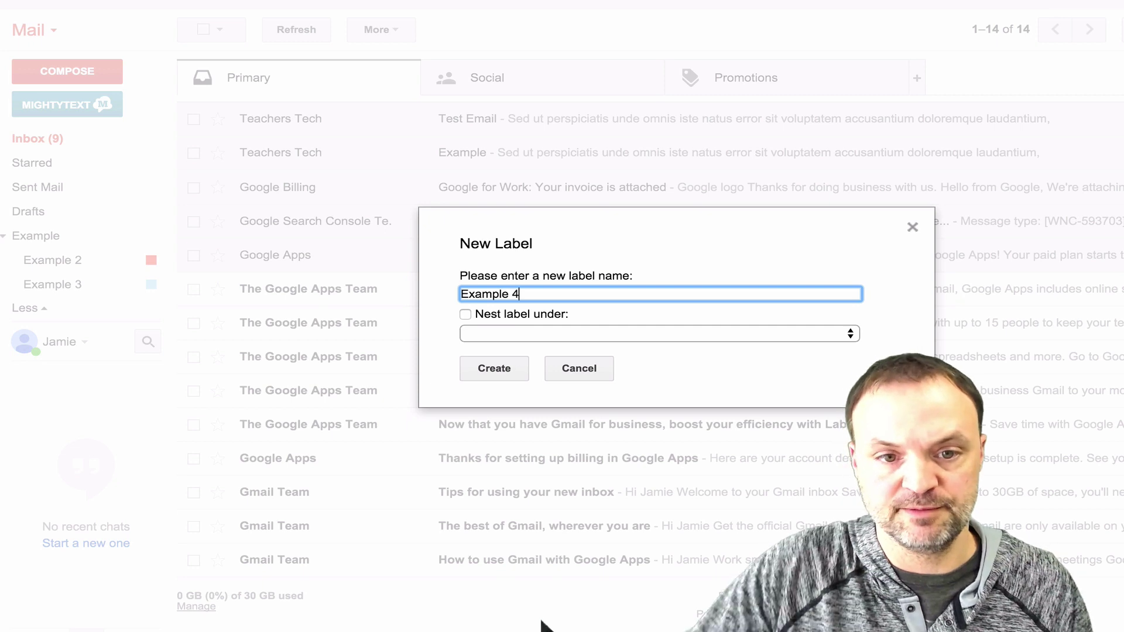
pyautogui.click(464, 315)
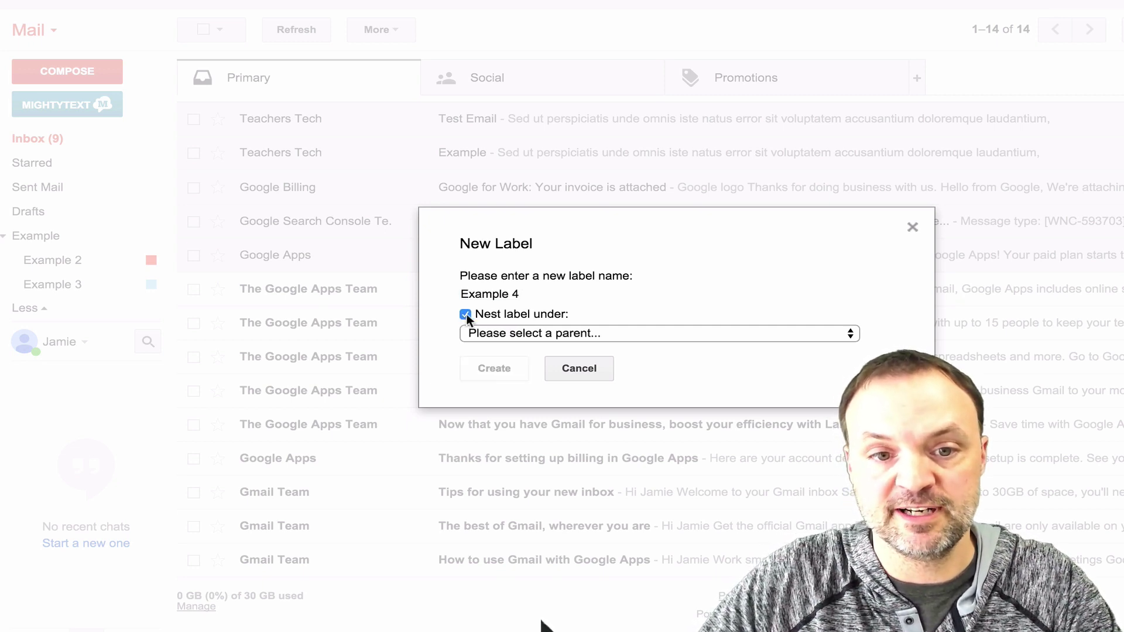
pyautogui.click(518, 332)
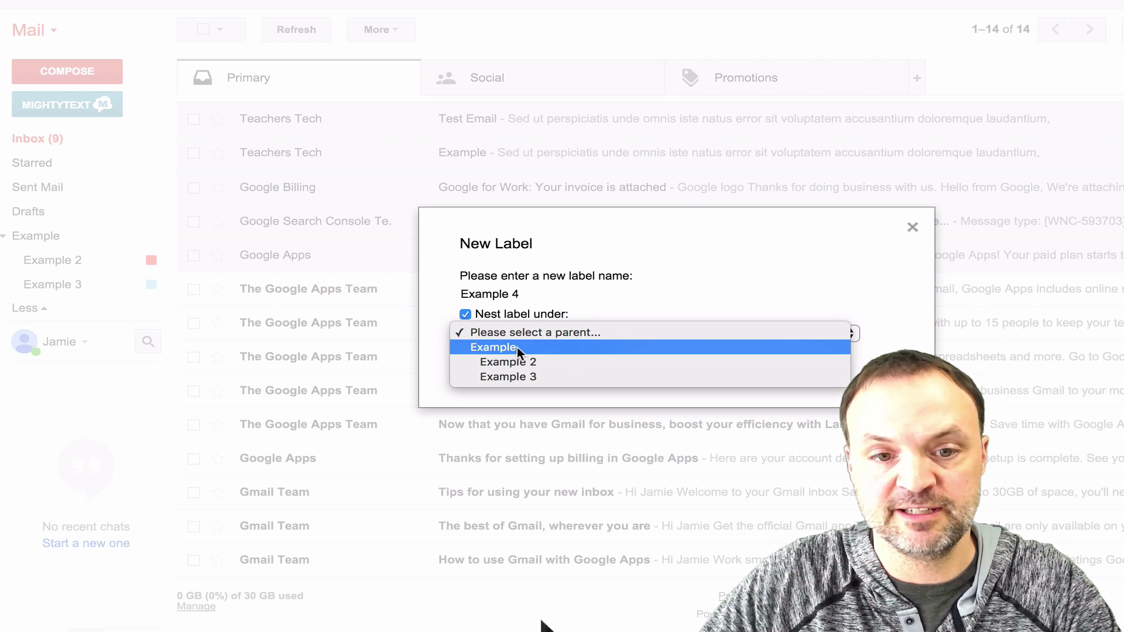
pyautogui.click(518, 347)
pyautogui.click(505, 371)
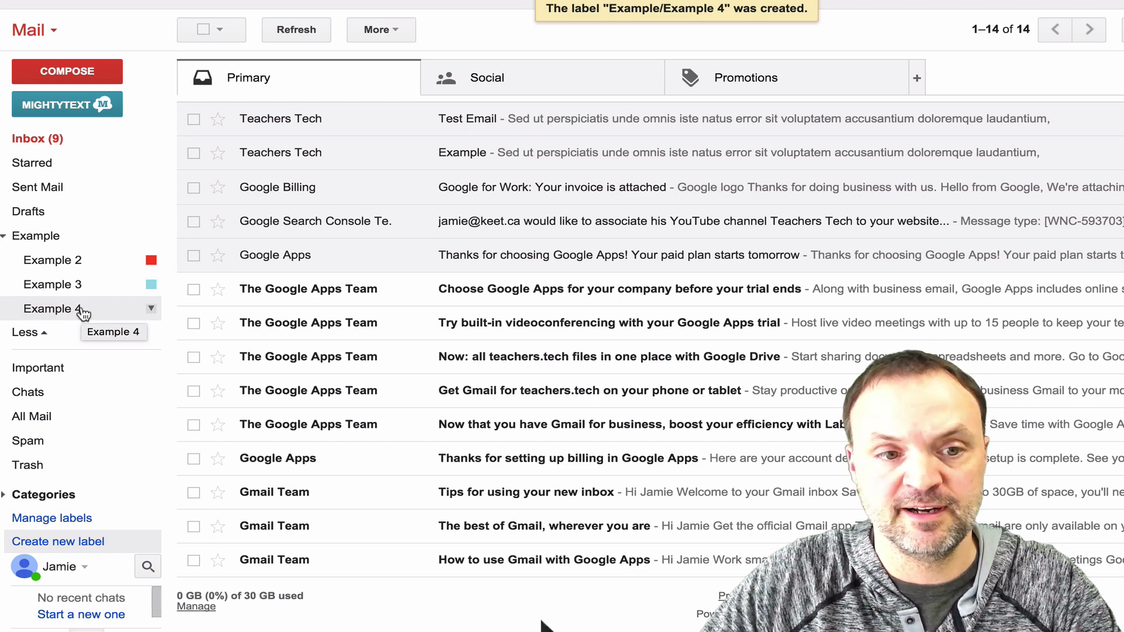
# Set the Example 4 label's colour to green from its label options menu
pyautogui.click(151, 310)
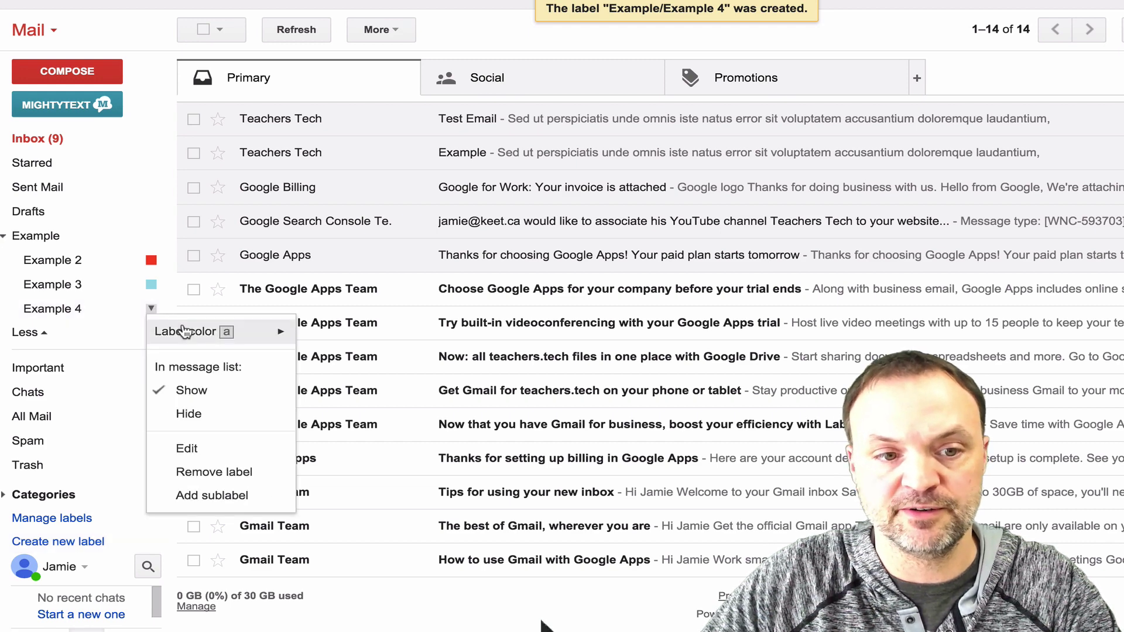
pyautogui.moveTo(217, 335)
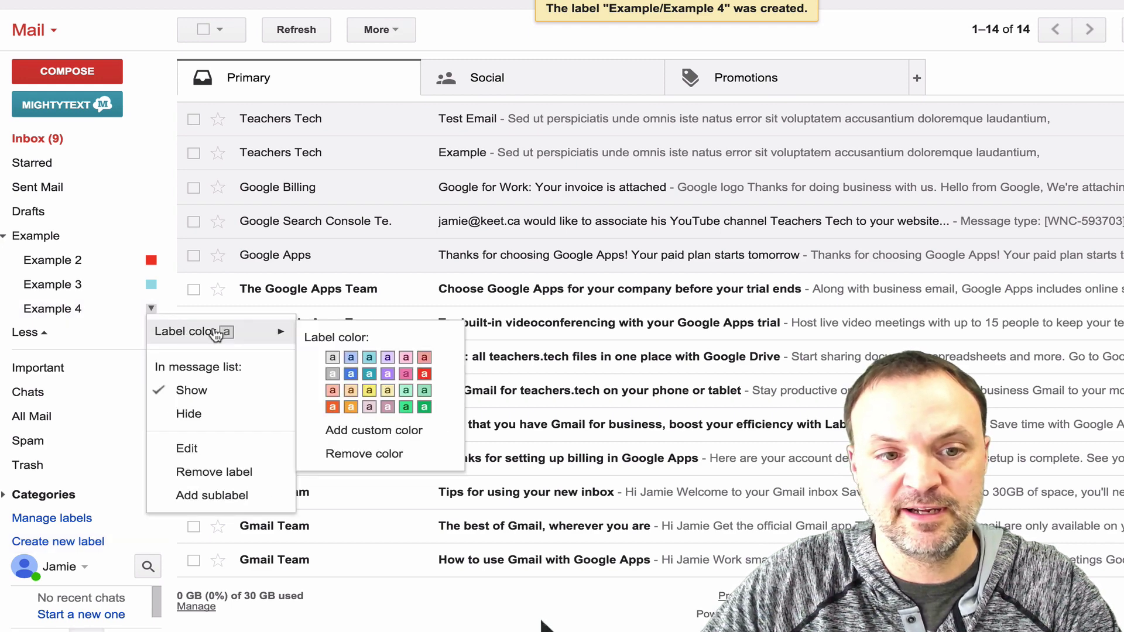
pyautogui.click(423, 408)
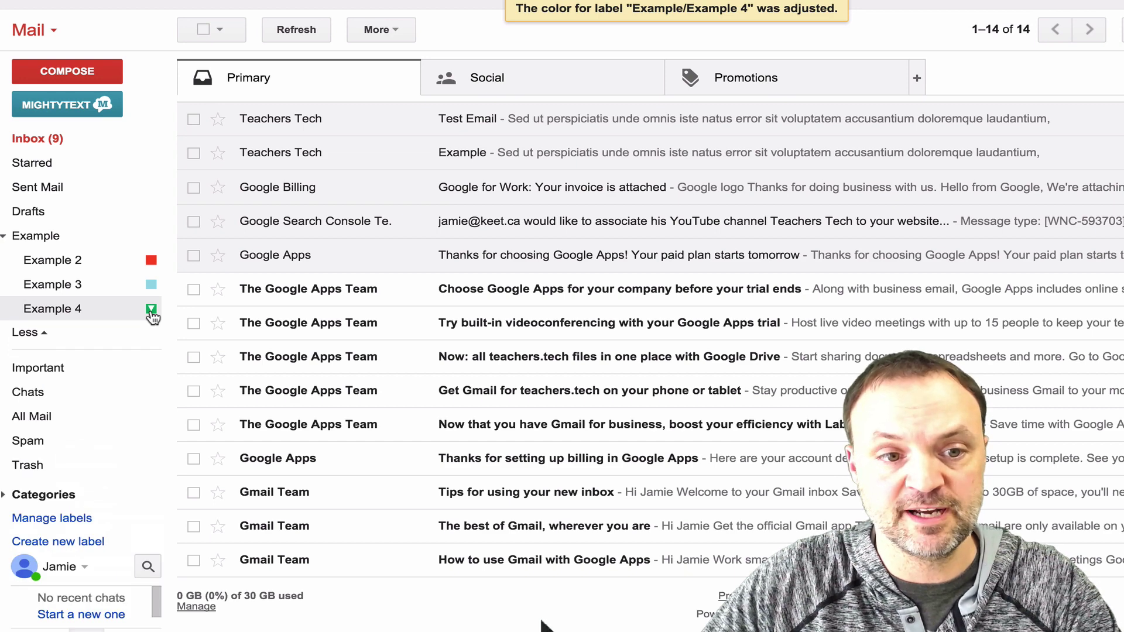
pyautogui.click(151, 312)
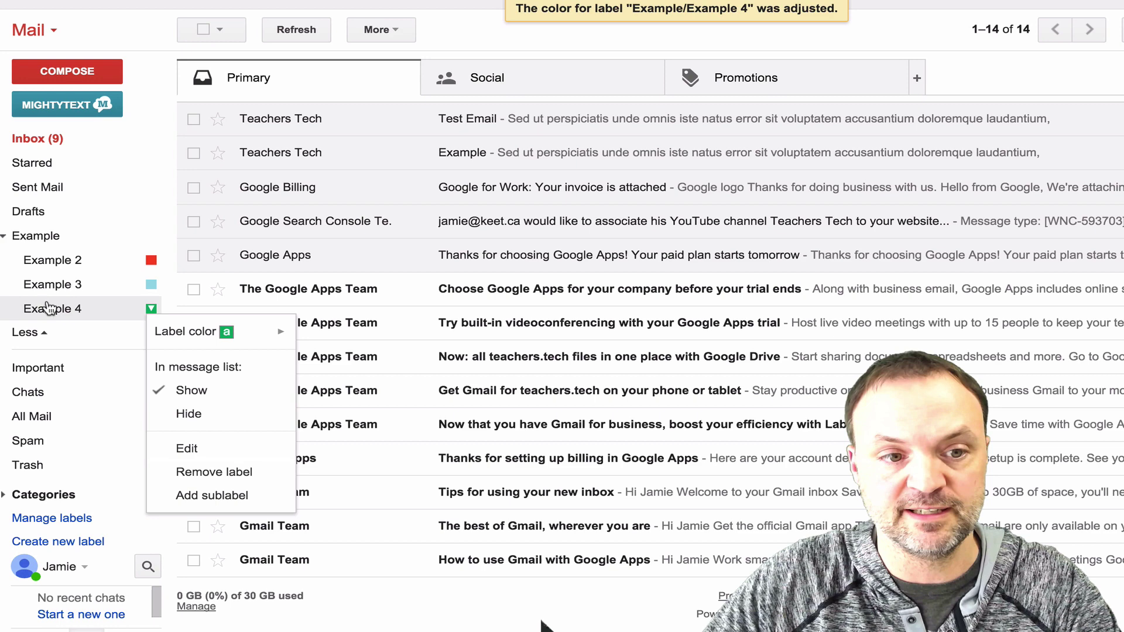
# Move the Test Email into the Example 2 label and view that label's conversations
pyautogui.click(4, 87)
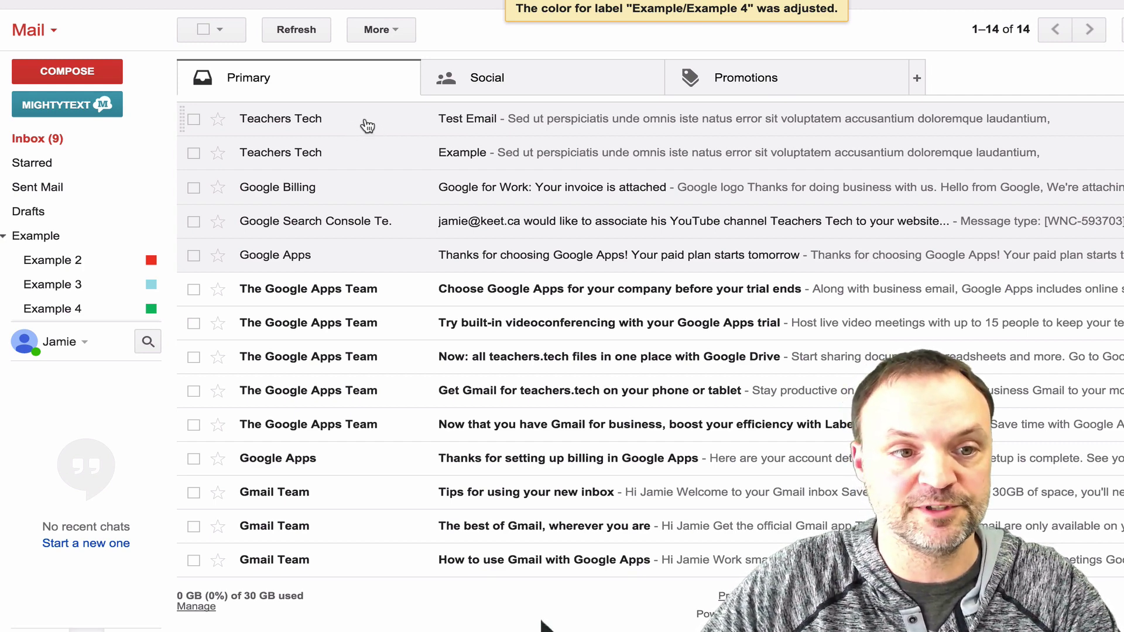
pyautogui.moveTo(367, 125); pyautogui.dragTo(48, 266)
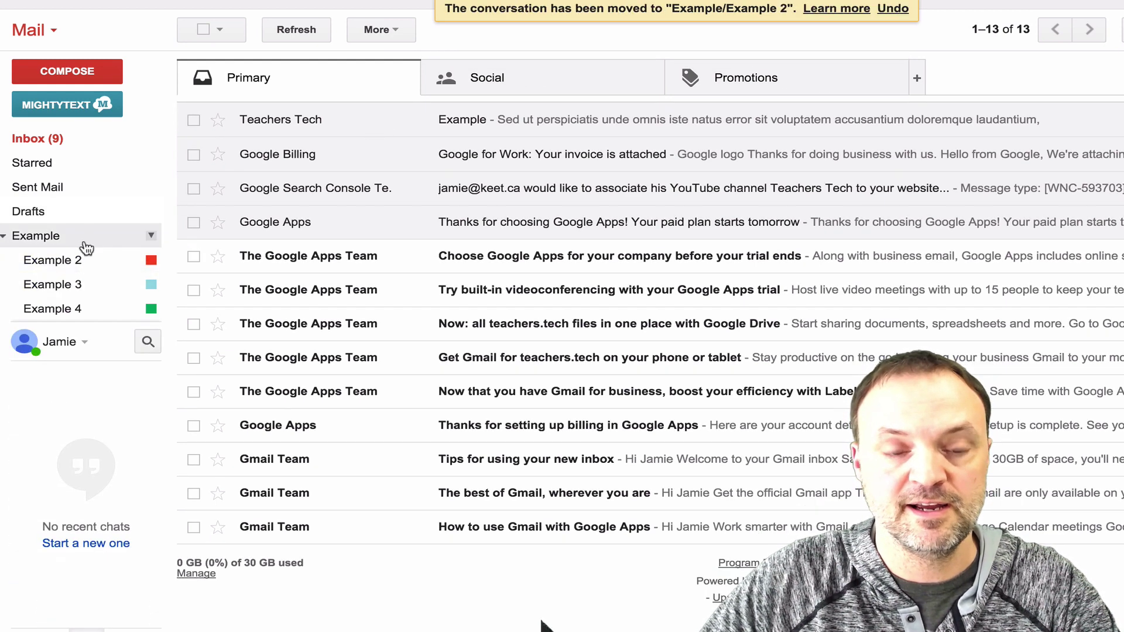
pyautogui.click(54, 260)
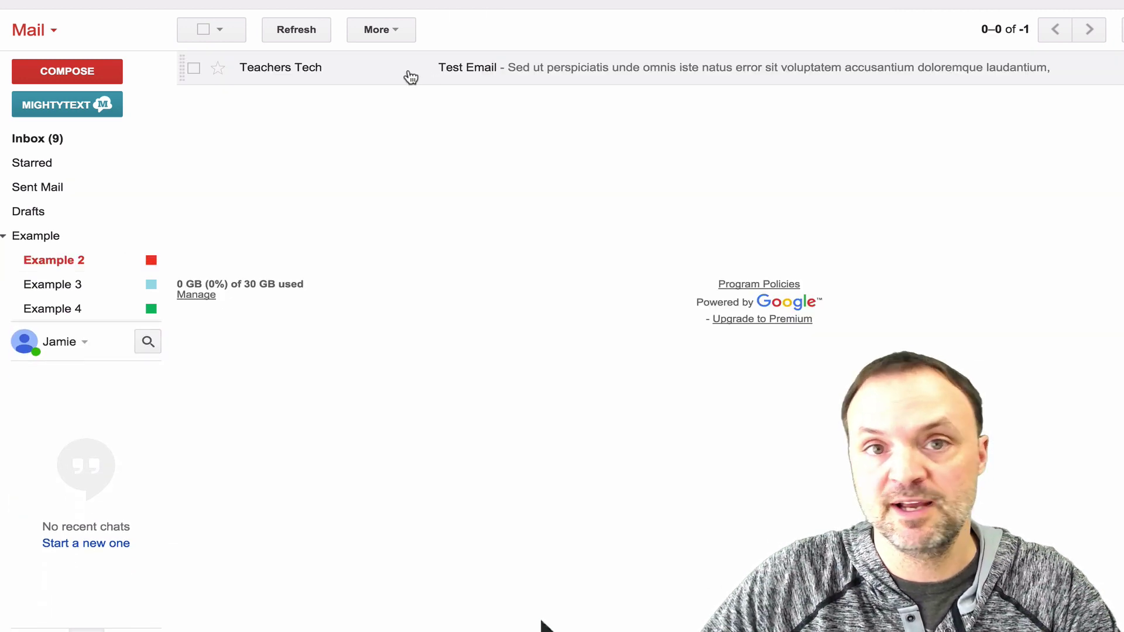
# Return the Test Email to the inbox, still tagged Example/Example 2, and check its labels
pyautogui.moveTo(373, 80); pyautogui.dragTo(50, 140)
pyautogui.click(50, 141)
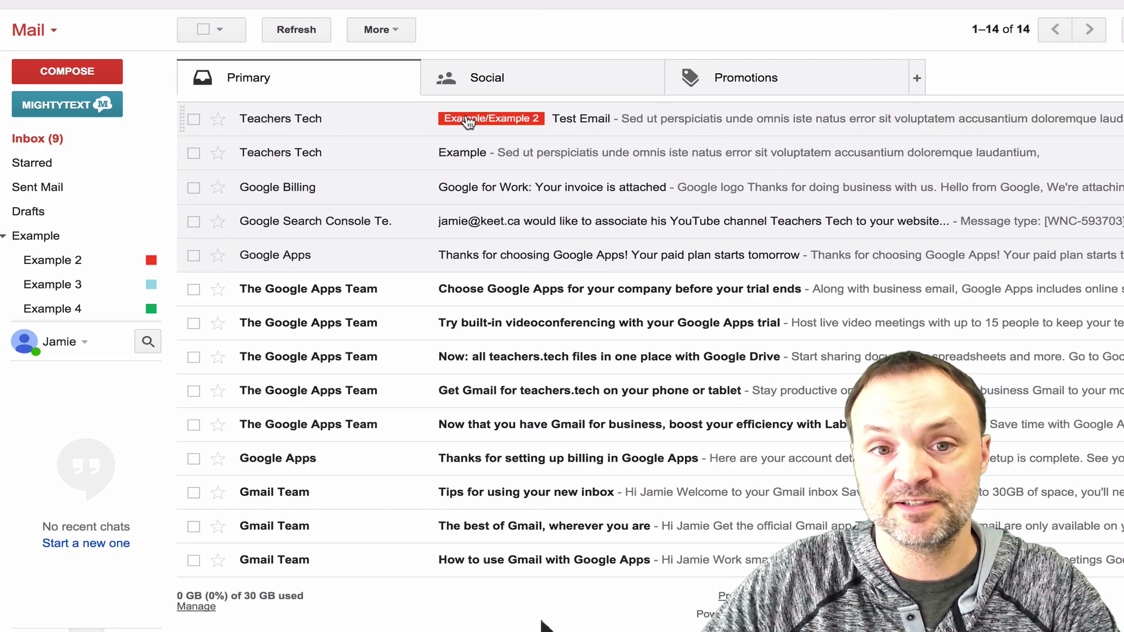
pyautogui.click(403, 118)
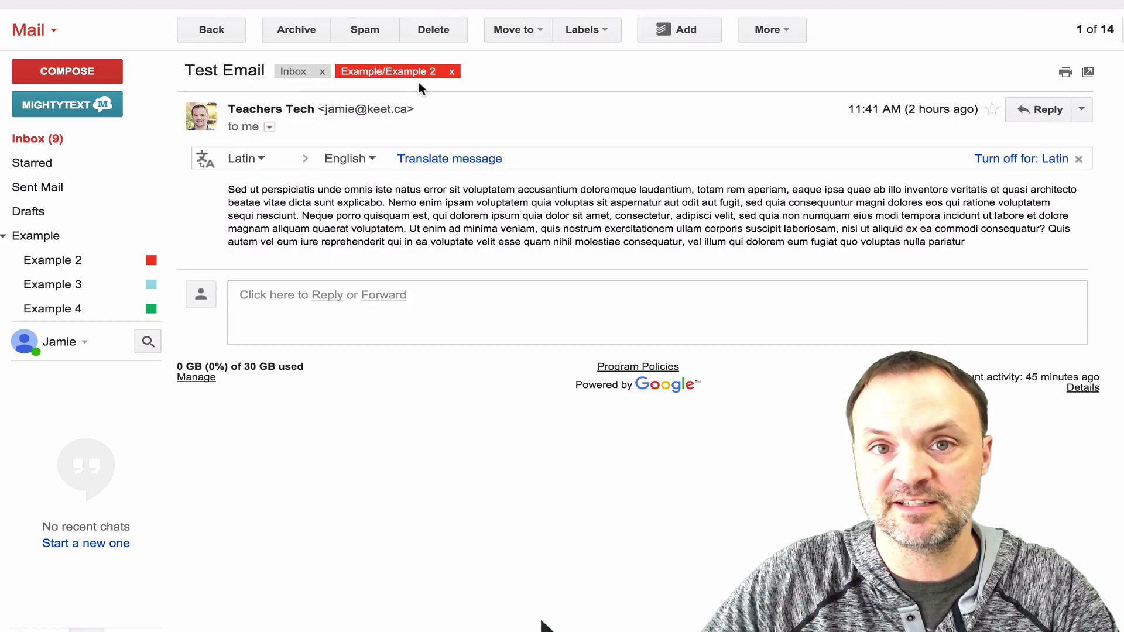
pyautogui.click(53, 145)
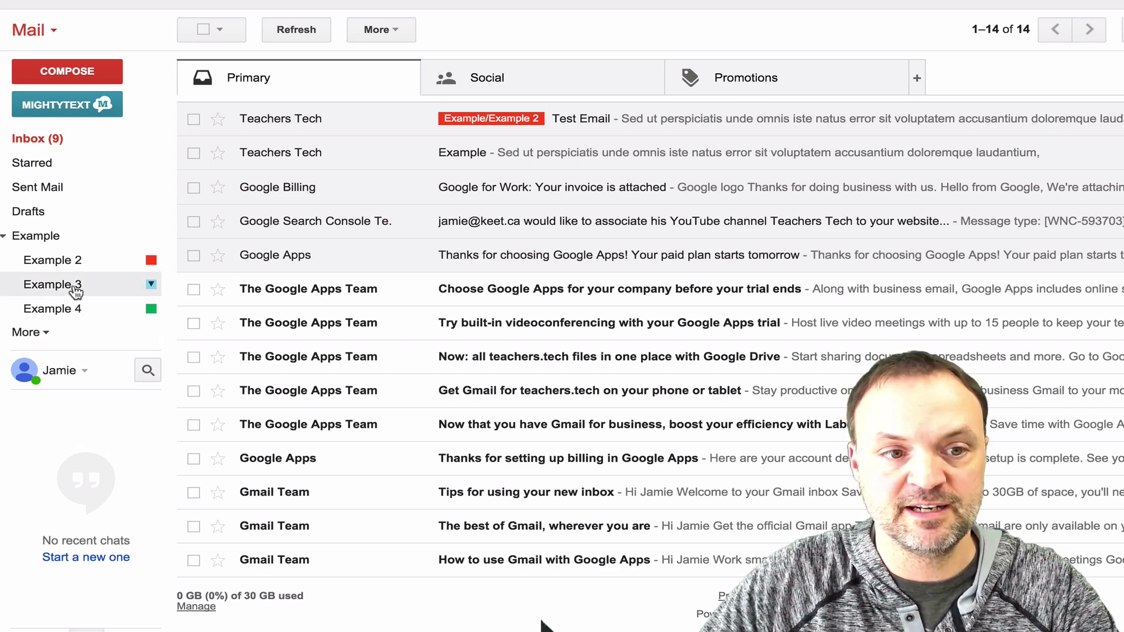
# Add the Example 3 and Example 4 labels to the Test Email row, then open the message
pyautogui.moveTo(129, 277); pyautogui.dragTo(611, 115)
pyautogui.moveTo(92, 309); pyautogui.dragTo(697, 127)
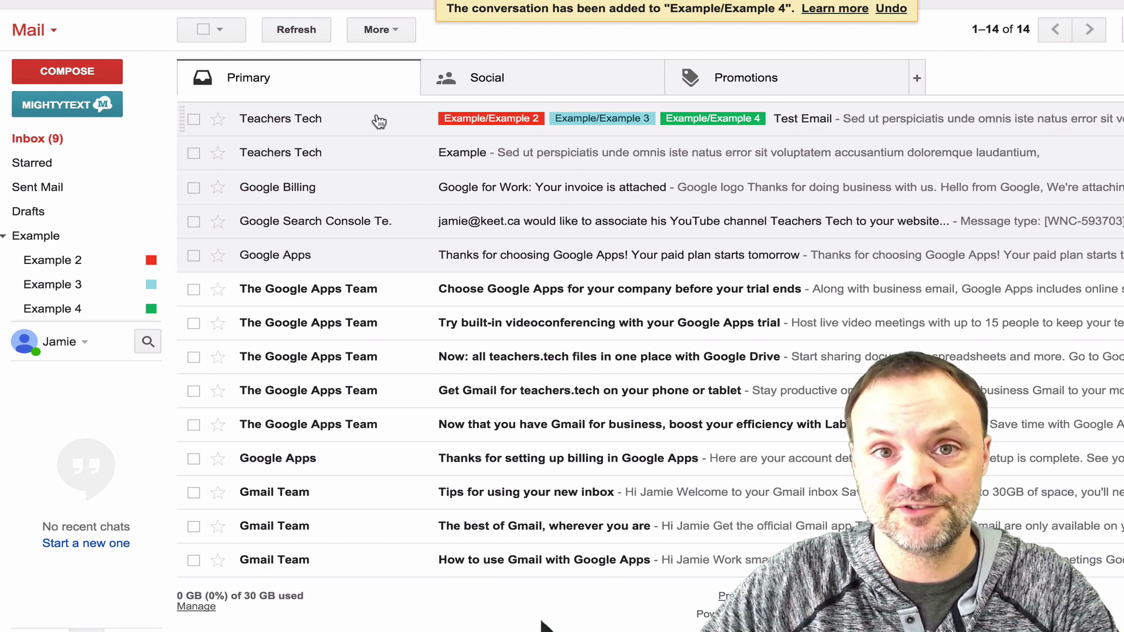
pyautogui.click(400, 125)
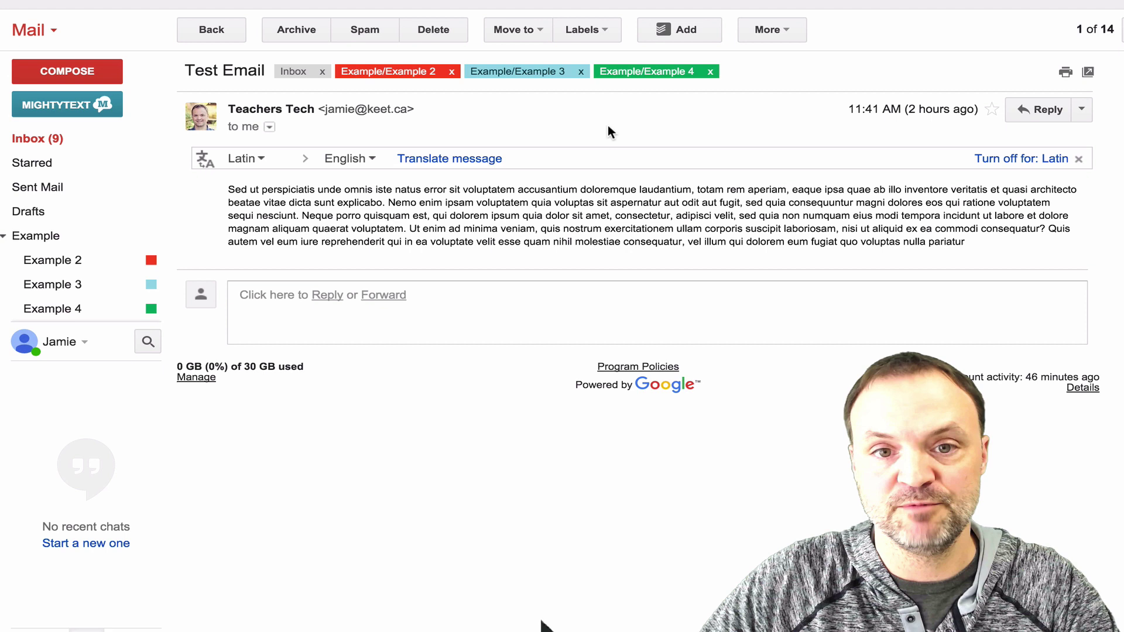
# Remove the Example 4, Example 3 and Example 2 labels from the open Test Email
pyautogui.click(710, 73)
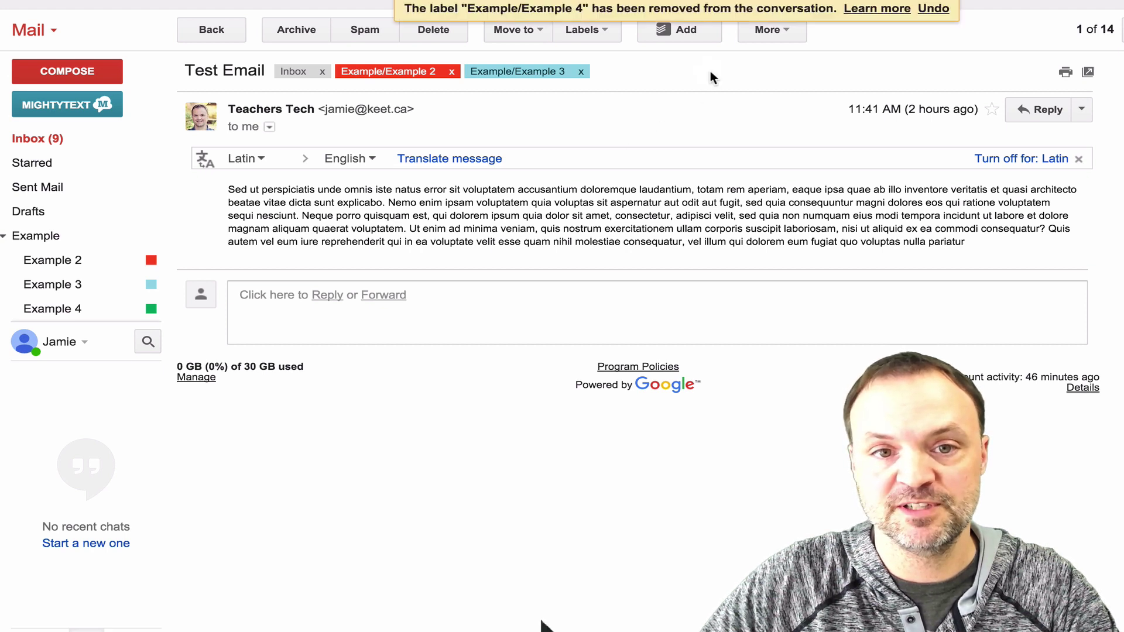
pyautogui.click(581, 72)
pyautogui.click(450, 73)
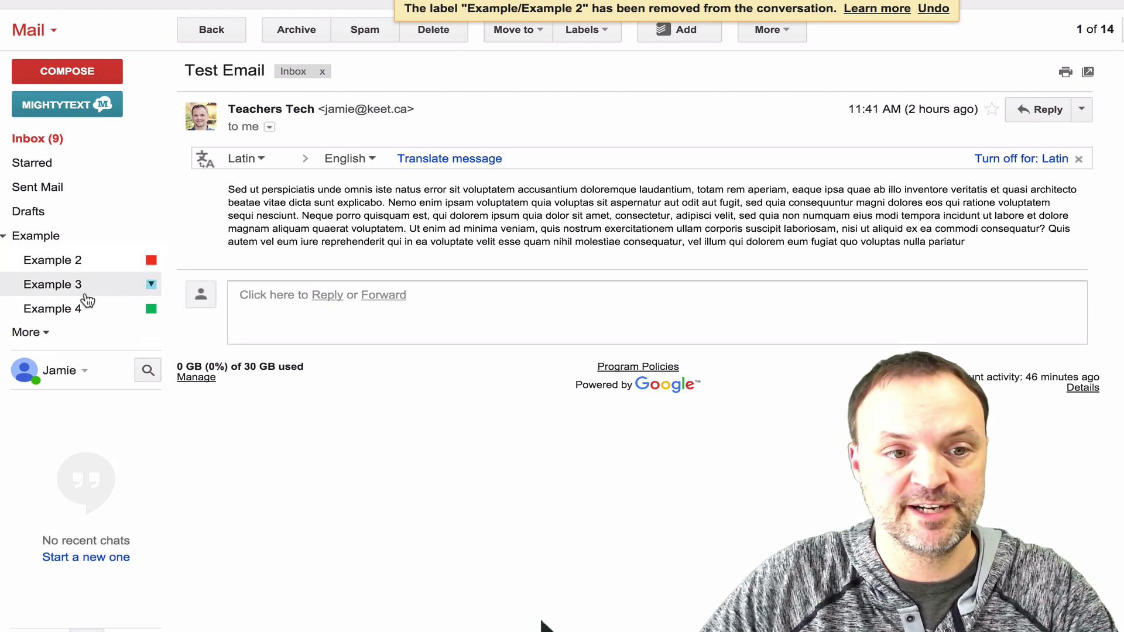
# Re-add the Example 3 and Example 4 labels to the conversation and reopen it from the inbox
pyautogui.moveTo(82, 289); pyautogui.dragTo(381, 79)
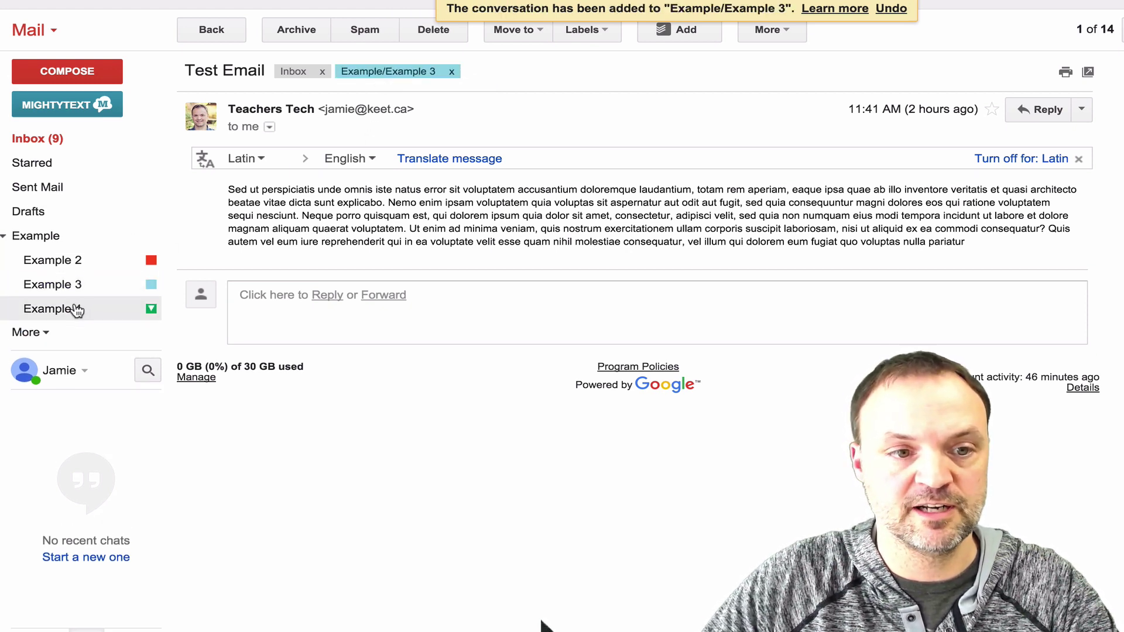
pyautogui.moveTo(76, 308); pyautogui.dragTo(509, 69)
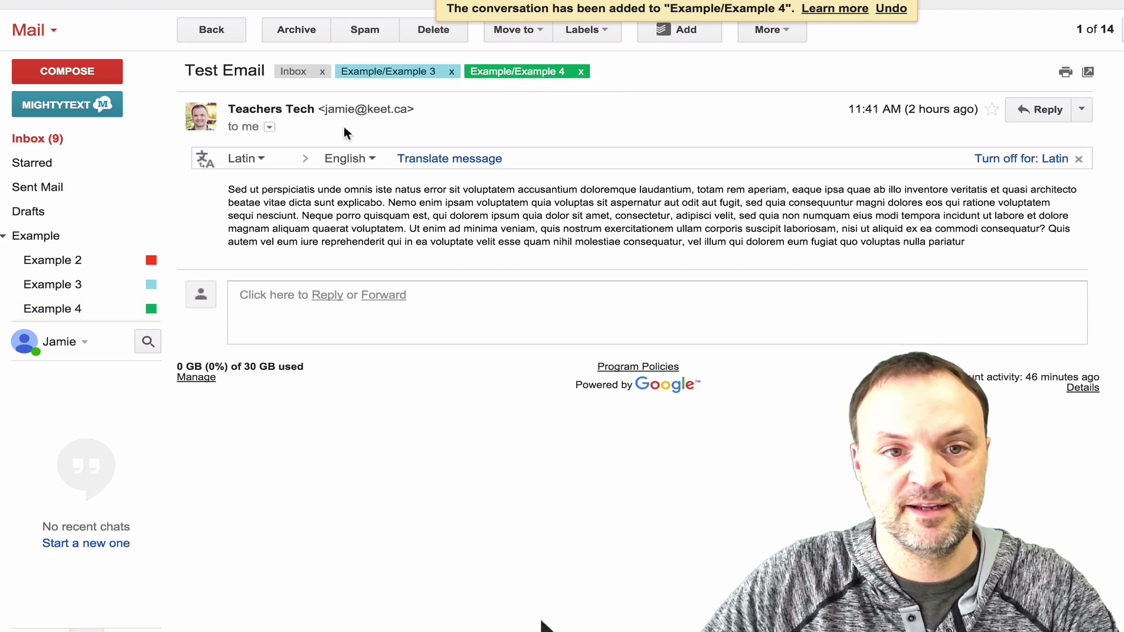
pyautogui.click(61, 141)
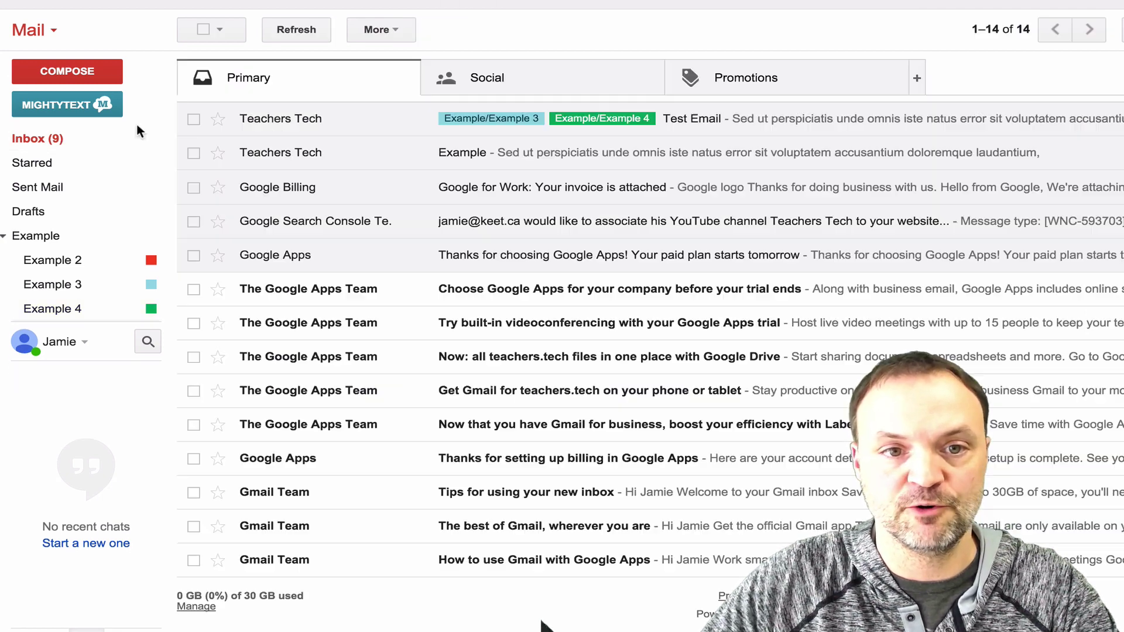
pyautogui.click(394, 124)
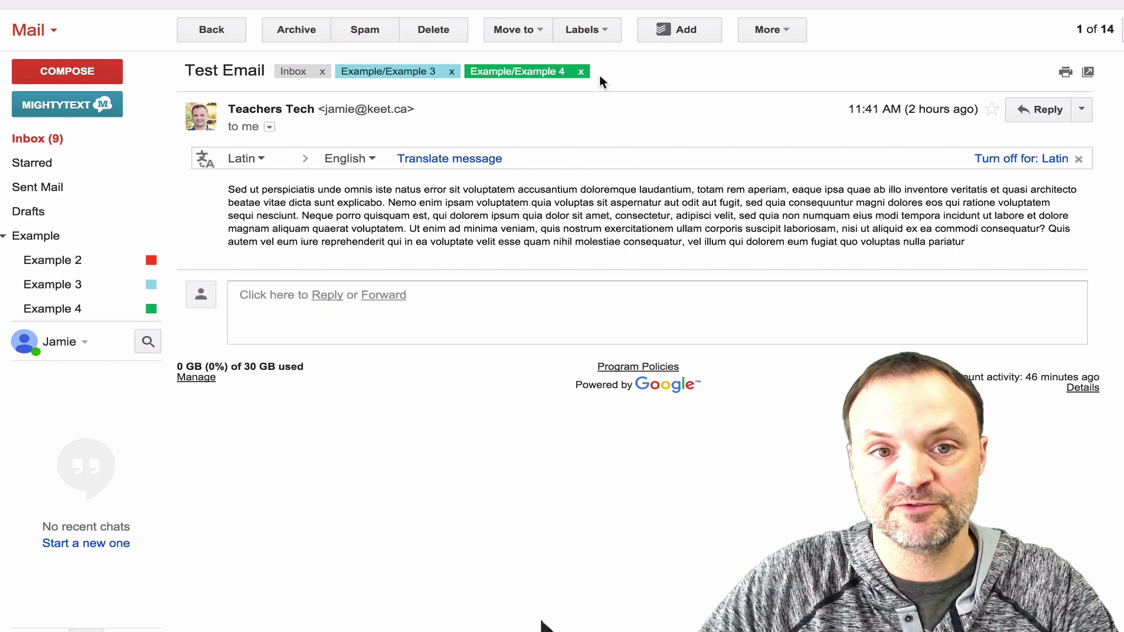
# Replace Example/Example 4 with Example/Example 2 in the conversation's labels and apply
pyautogui.click(606, 30)
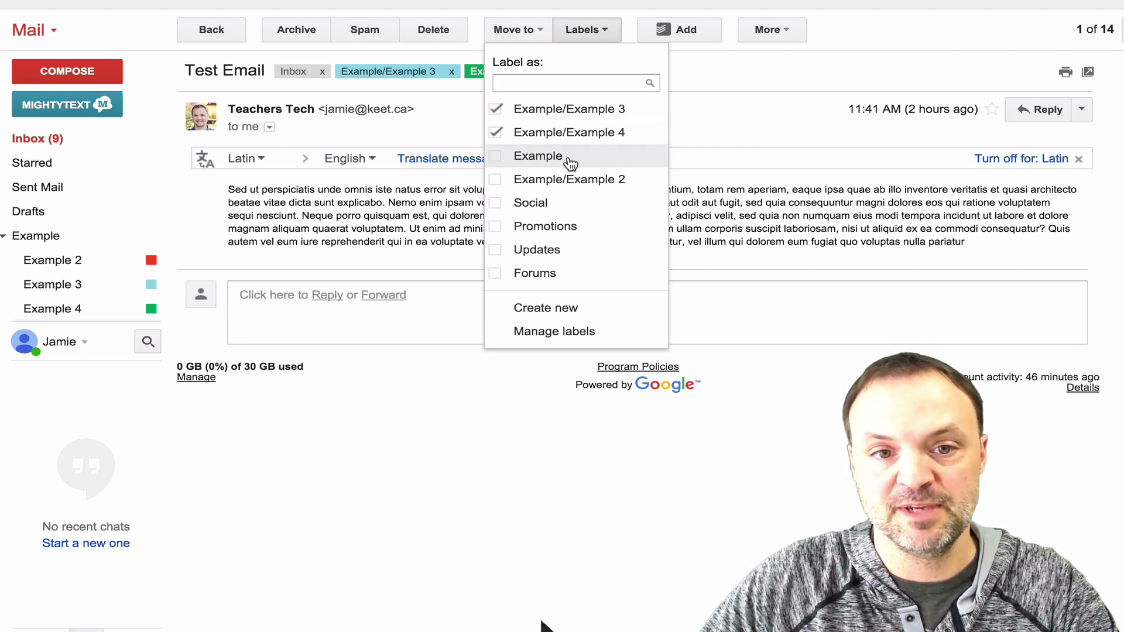
pyautogui.click(494, 135)
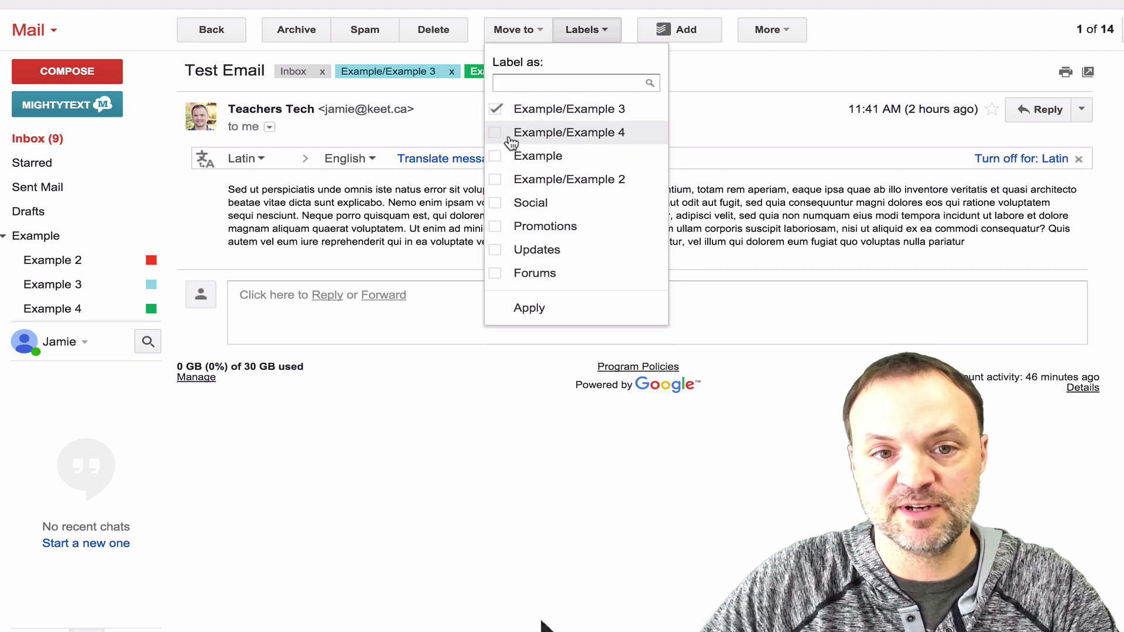
pyautogui.click(496, 179)
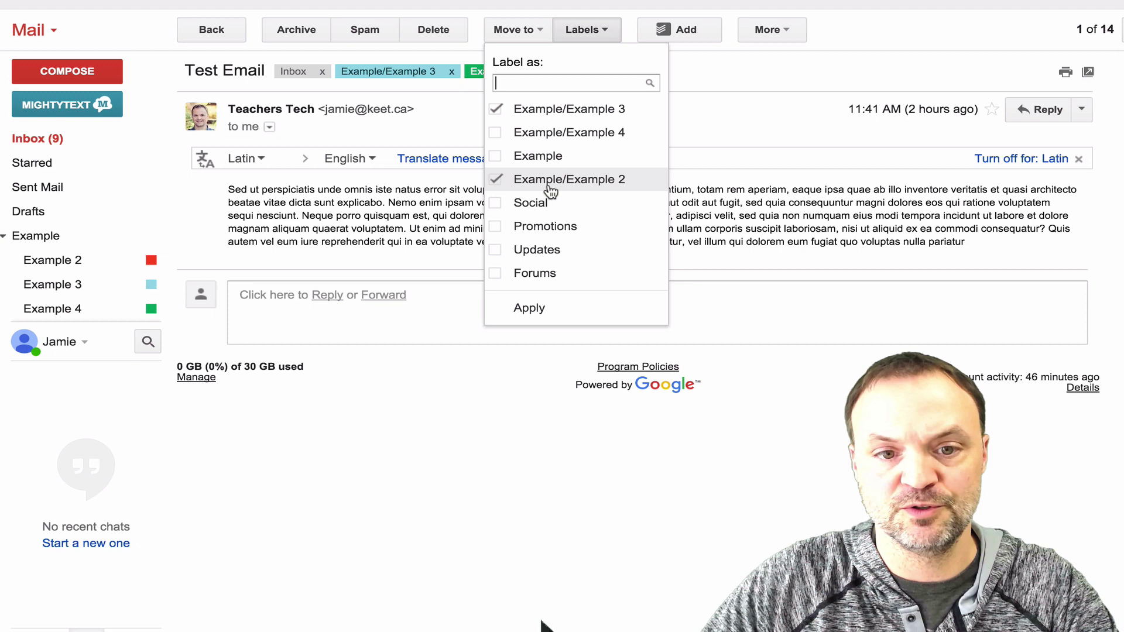
pyautogui.click(541, 309)
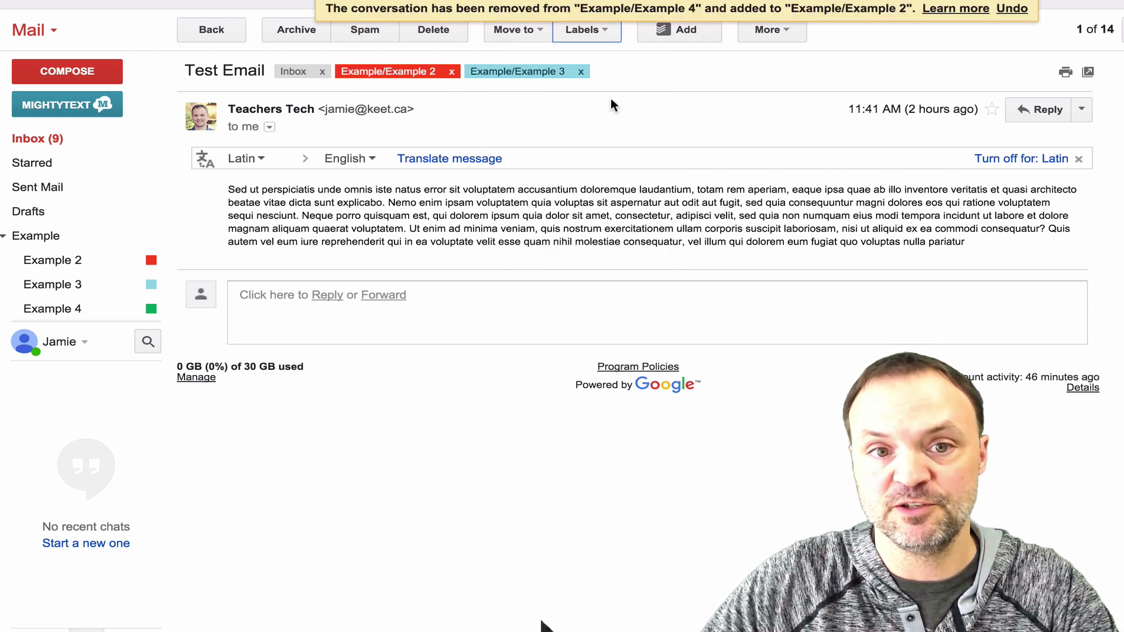
# Move the Test Email out of the inbox into Example/Example 3 and view that label
pyautogui.click(546, 32)
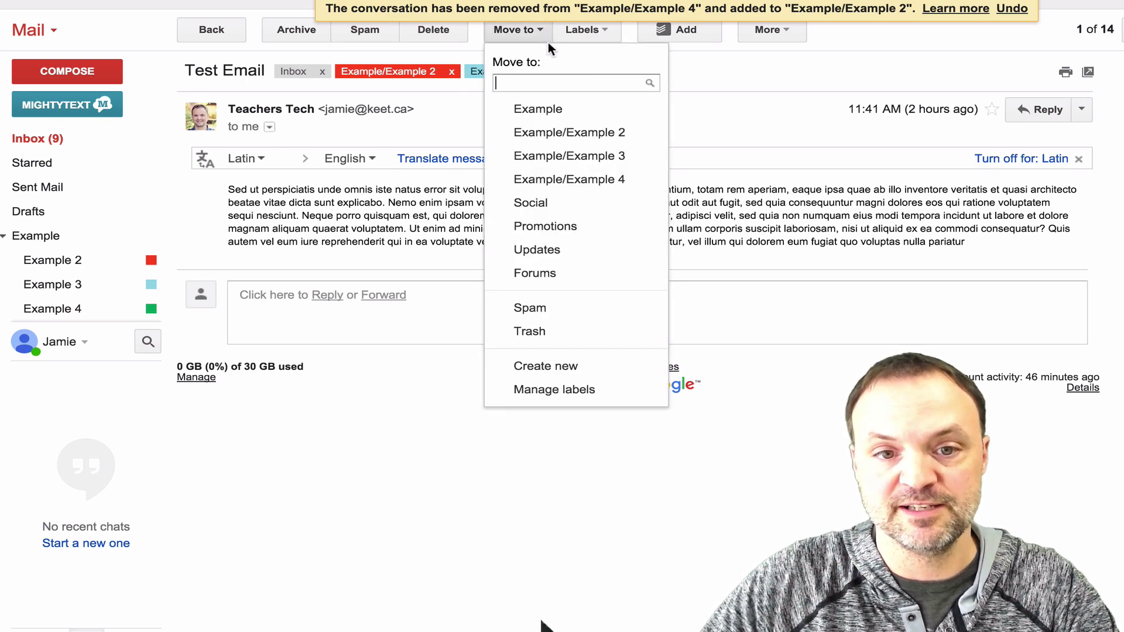
pyautogui.click(612, 160)
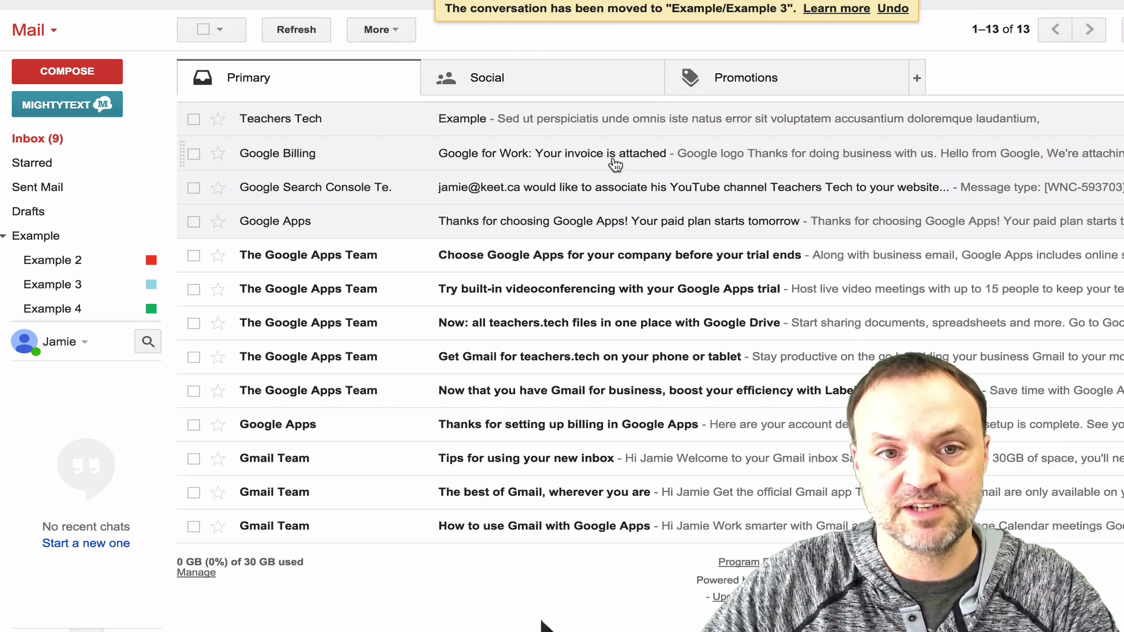
pyautogui.click(44, 288)
# Browse the Example 2, Example 4, Example 3 and Example 2 label views in turn
pyautogui.click(57, 260)
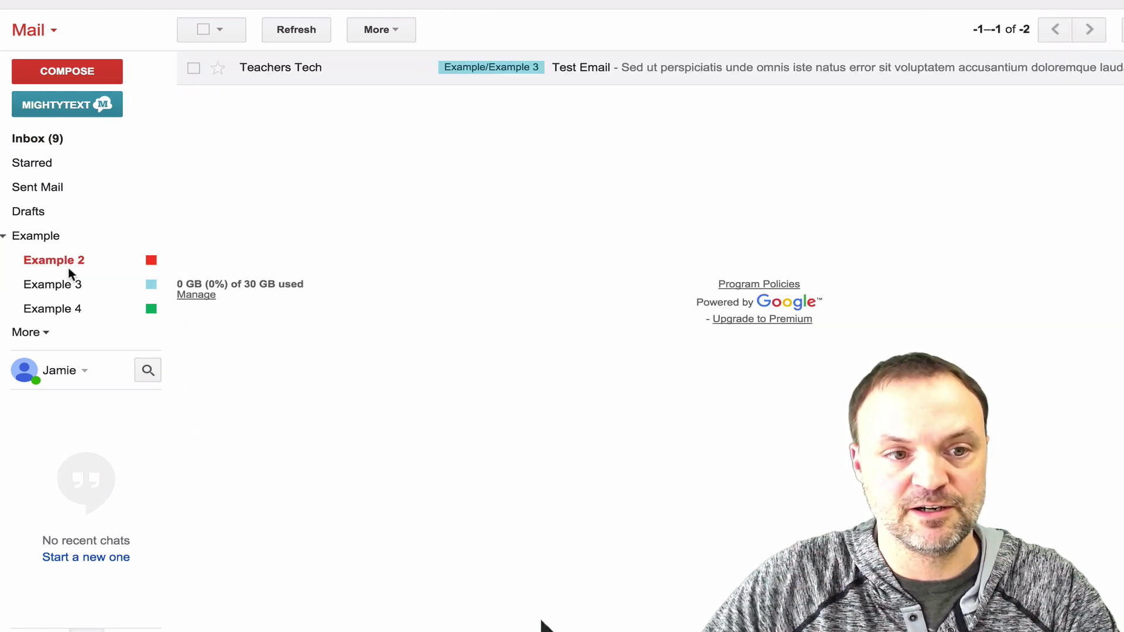
pyautogui.click(70, 306)
pyautogui.click(70, 289)
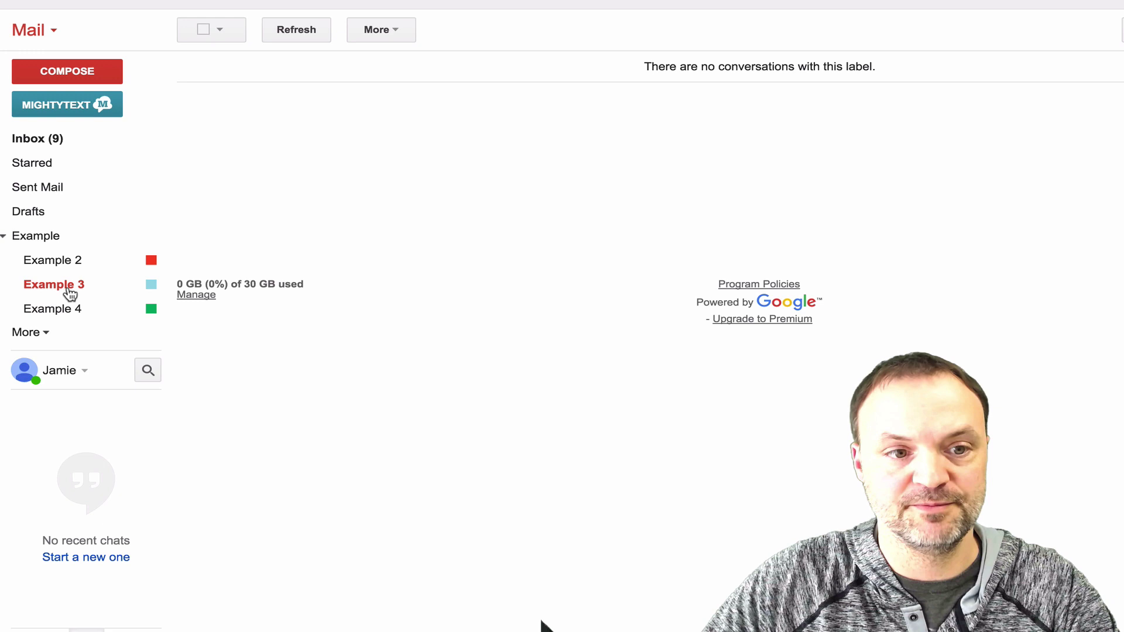
pyautogui.click(69, 260)
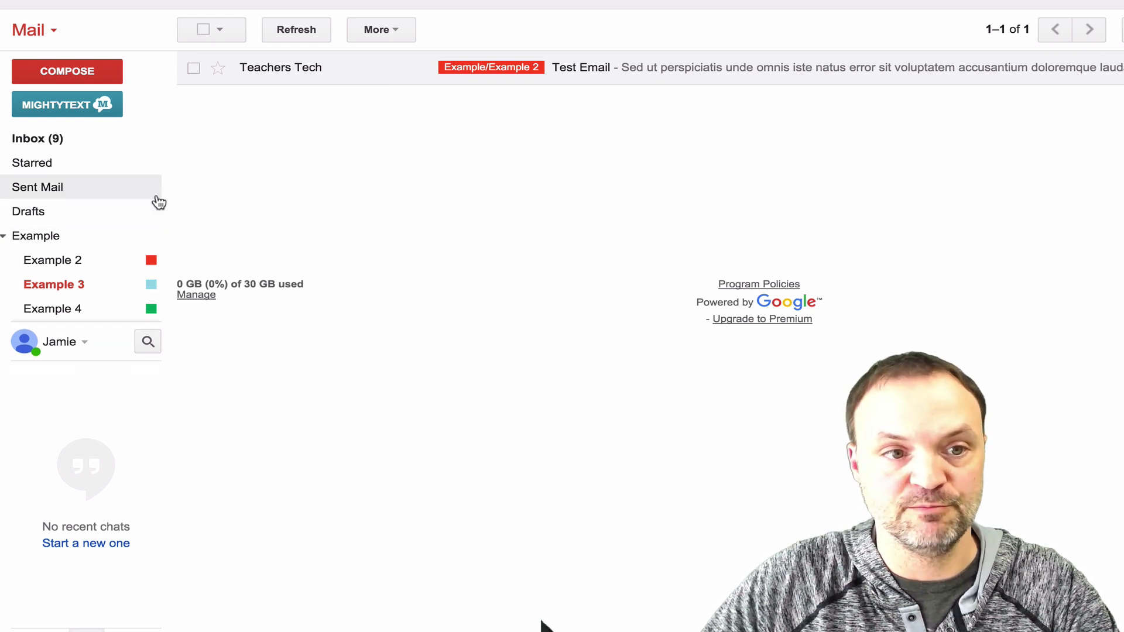
# Go from the inbox to Settings > Labels through Manage labels in the expanded sidebar list
pyautogui.click(46, 143)
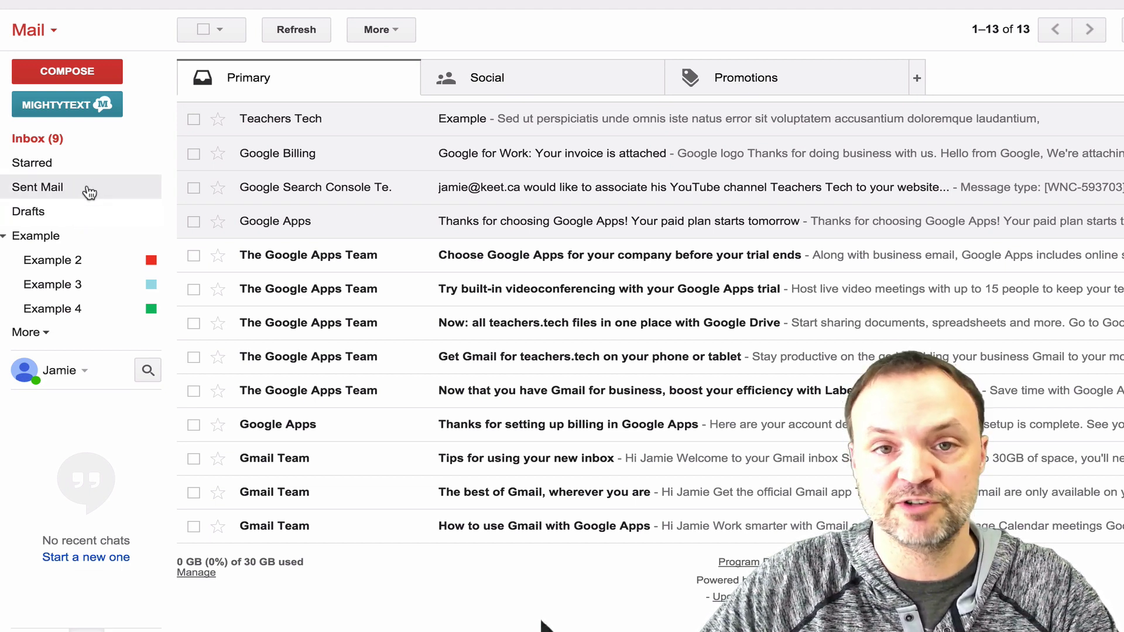
pyautogui.click(61, 339)
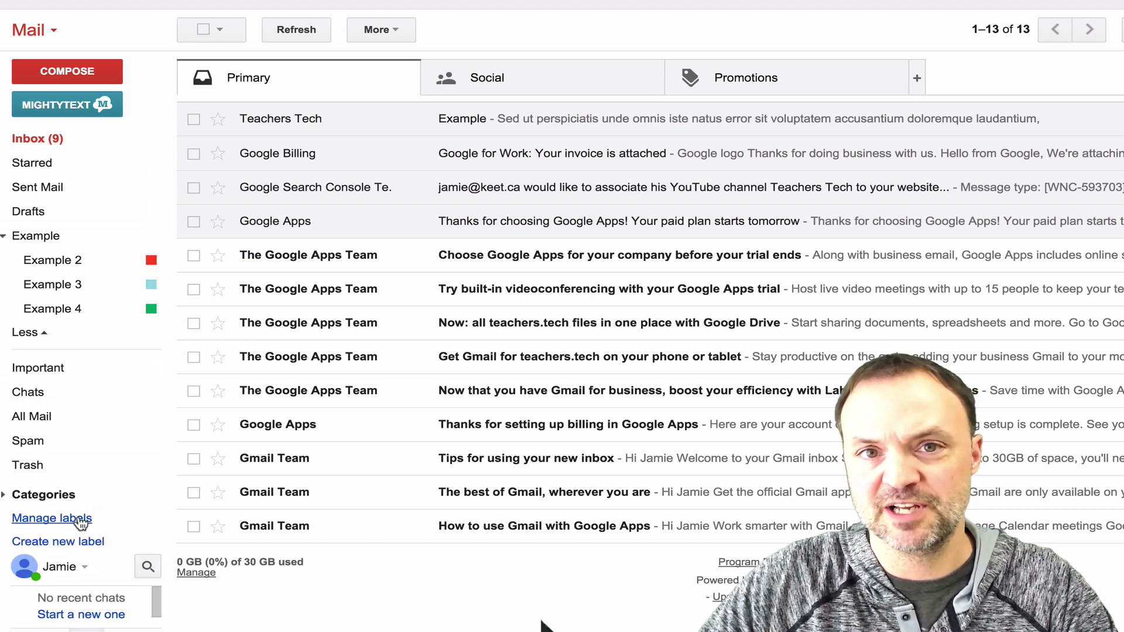
pyautogui.click(81, 523)
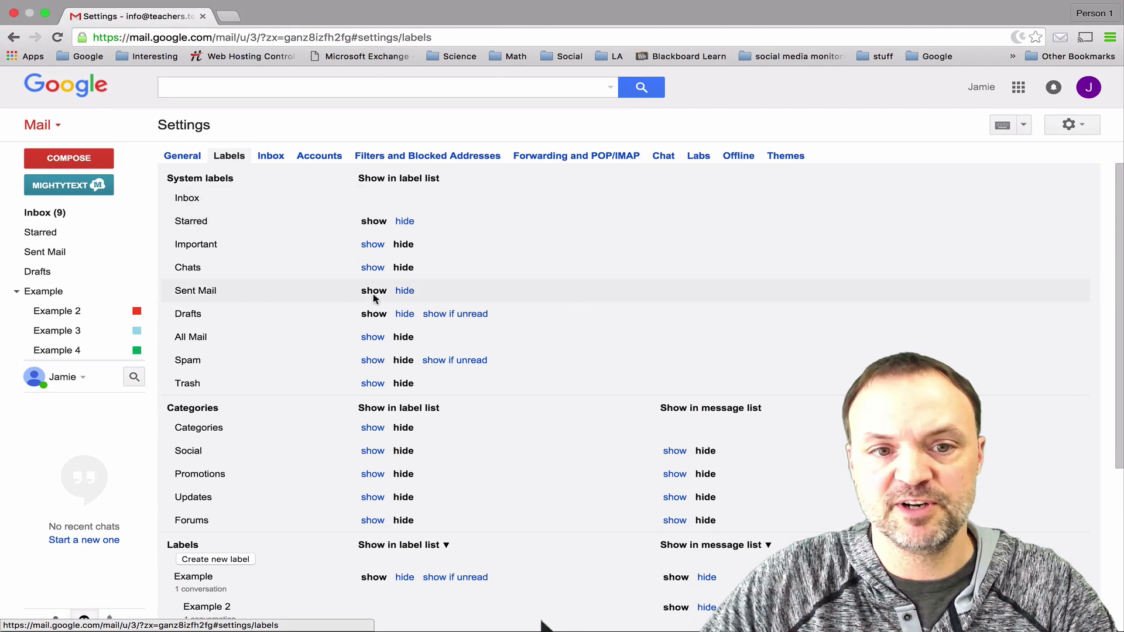
pyautogui.click(1083, 131)
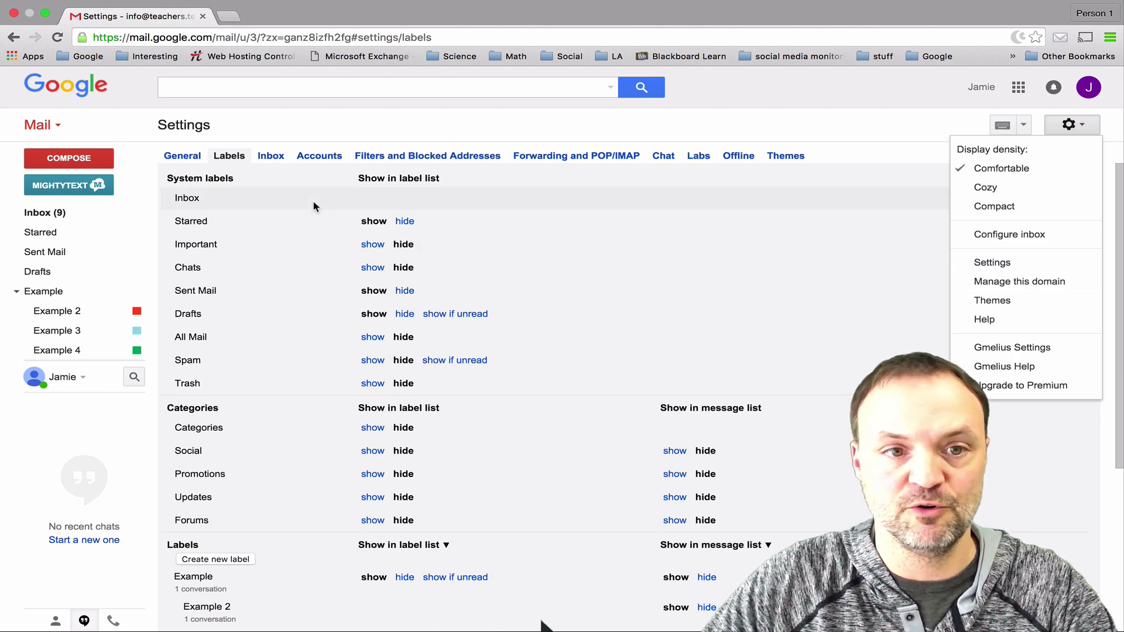
pyautogui.click(307, 218)
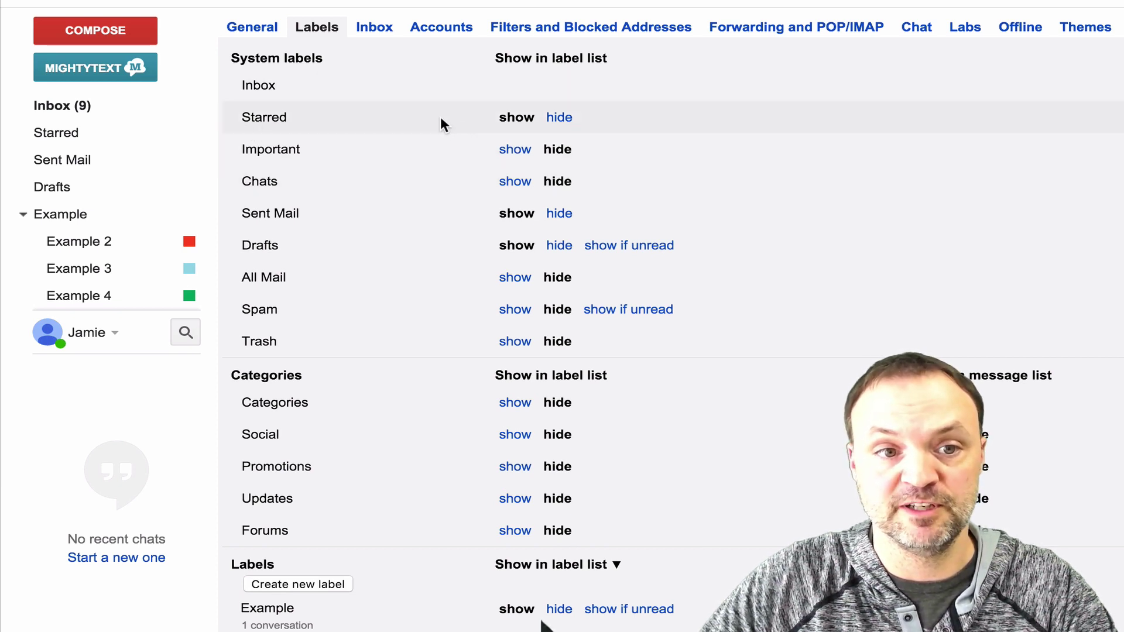
pyautogui.click(561, 117)
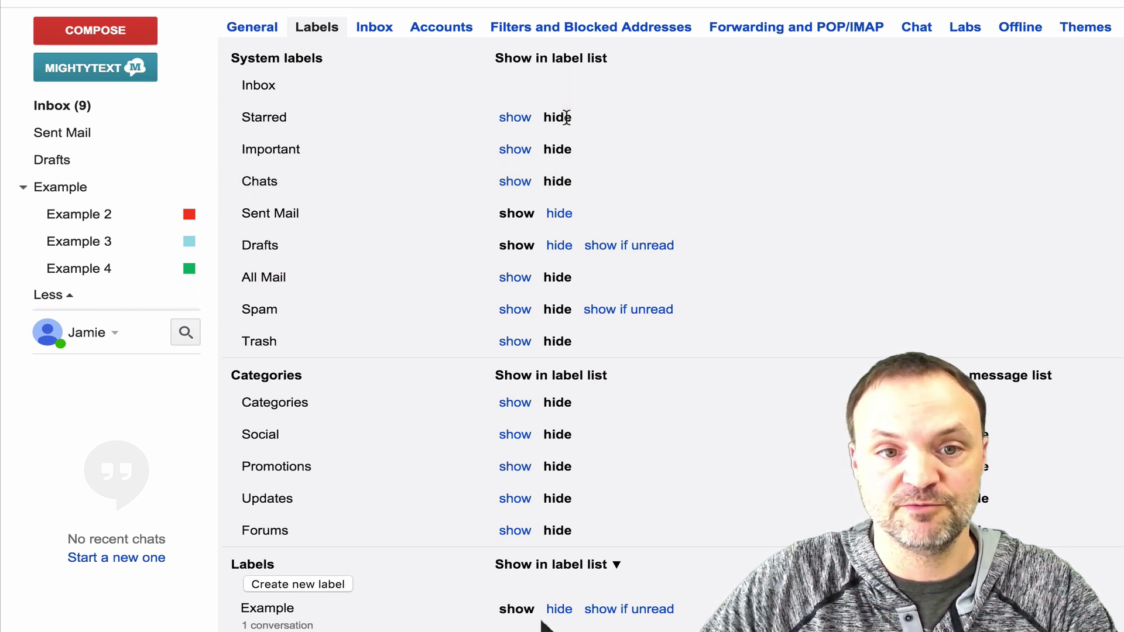
pyautogui.click(513, 120)
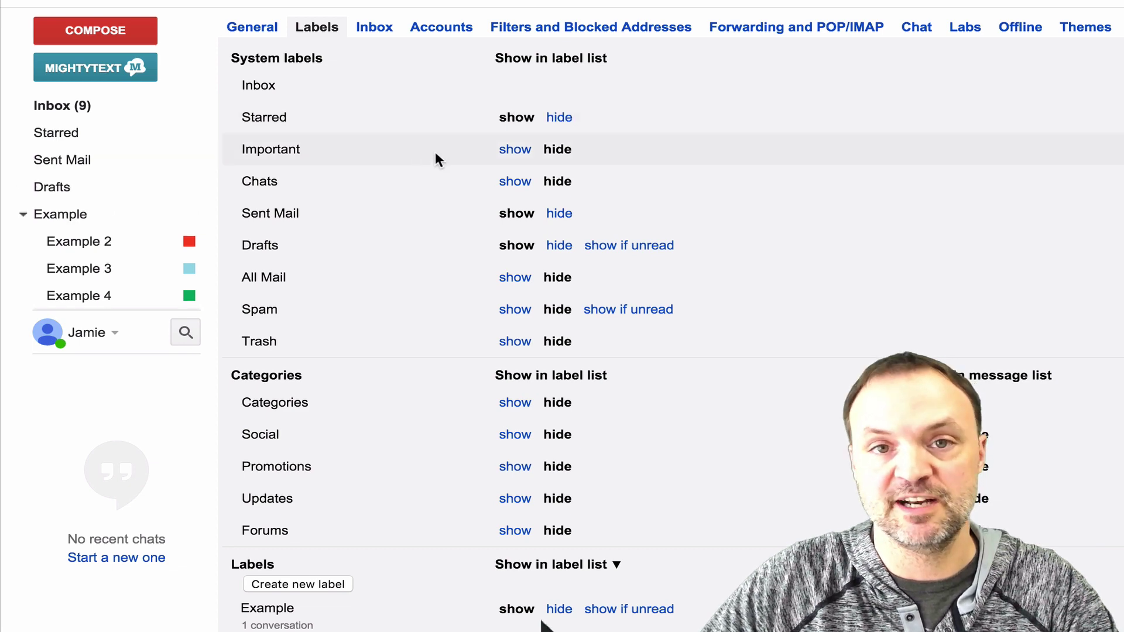
pyautogui.scroll(-1, 418, 173)
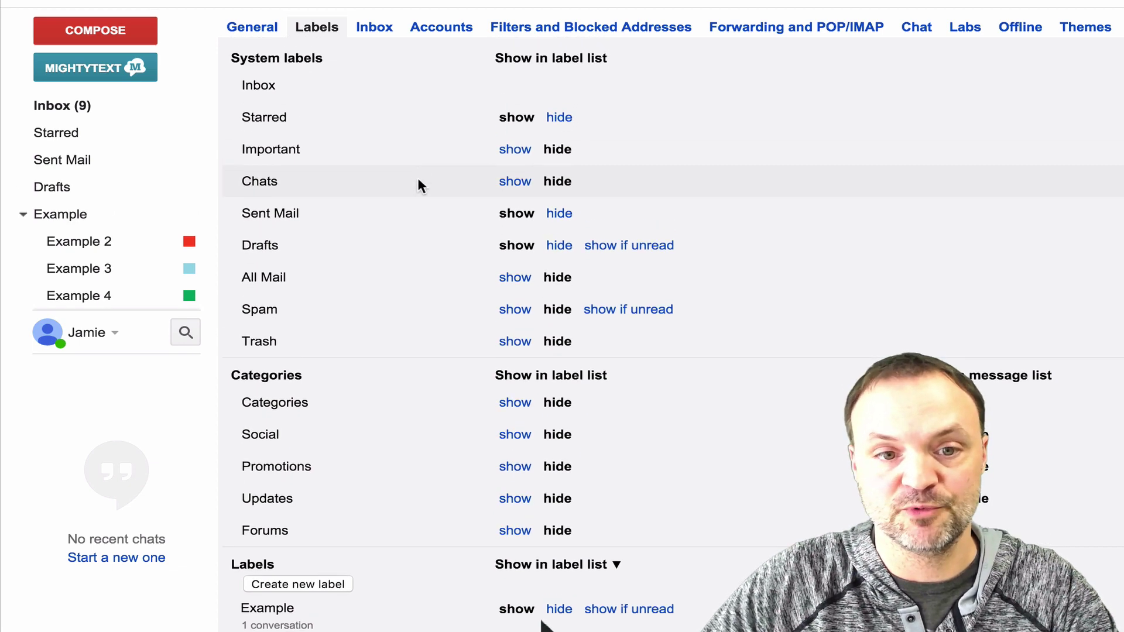